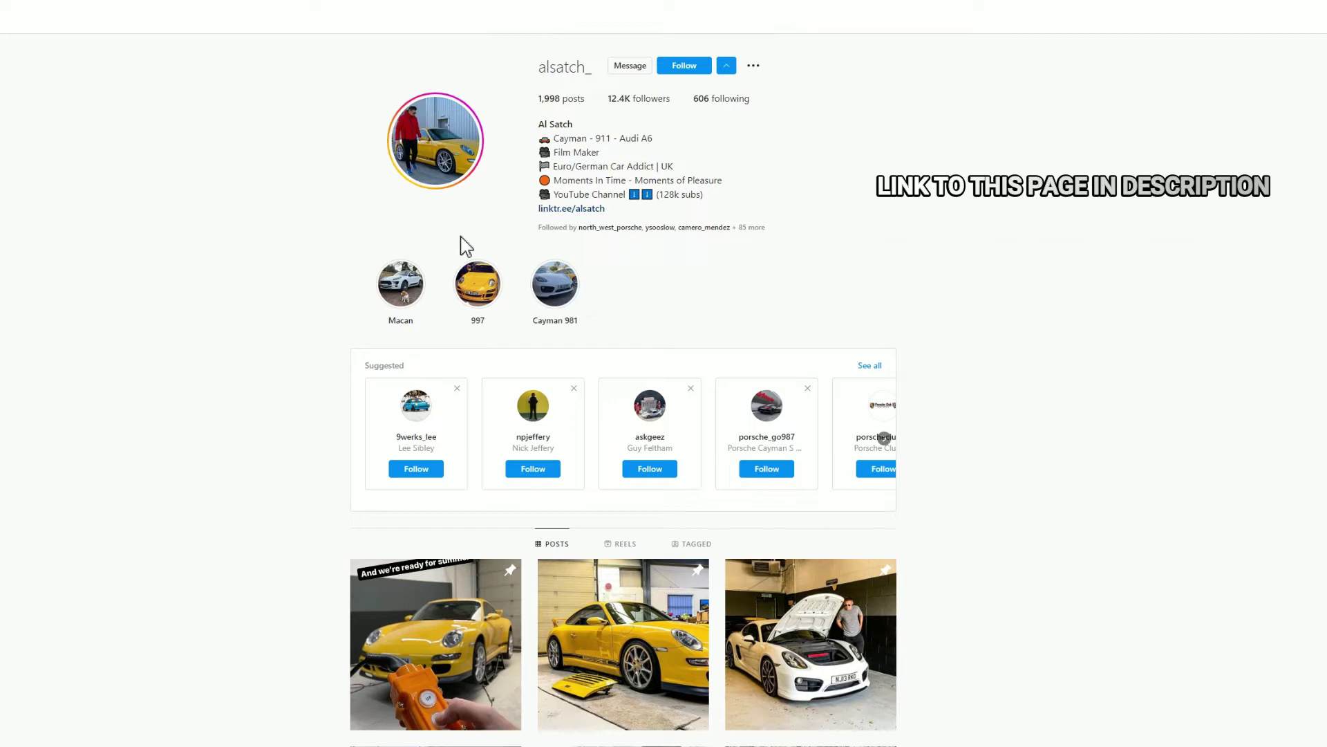
Follow the Porsche car creator's Instagram profile
left_click(695, 71)
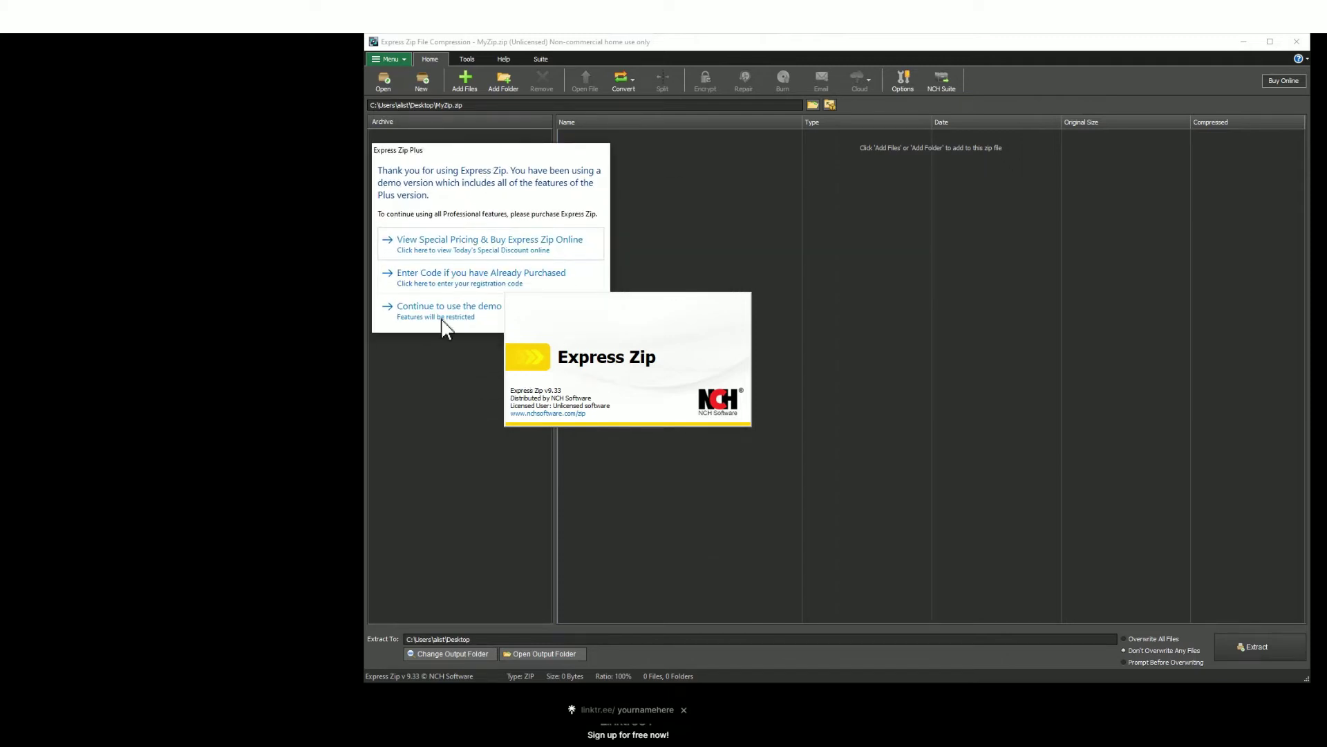
Continue in demo mode, extract the iCarsoft_MSDIAG_PCClientKits archive, and open its output folder
left_click(441, 317)
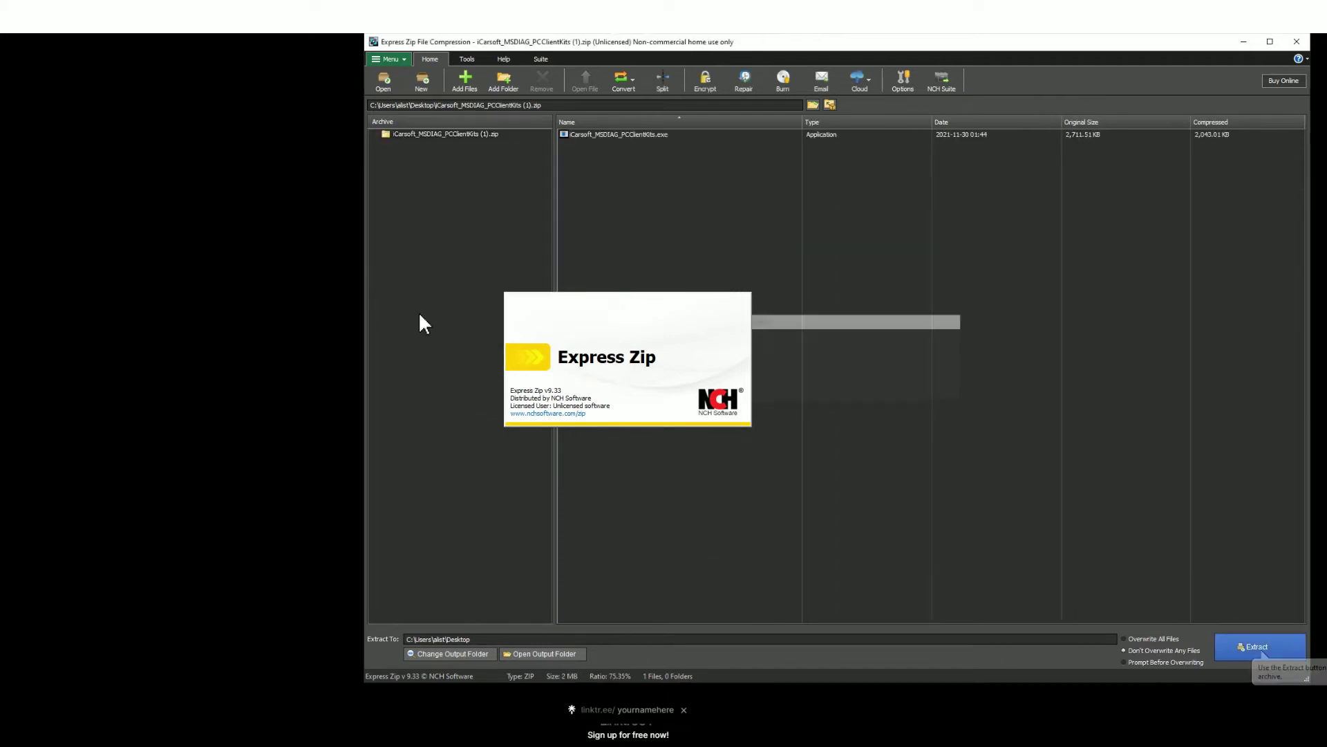
left_click(1263, 646)
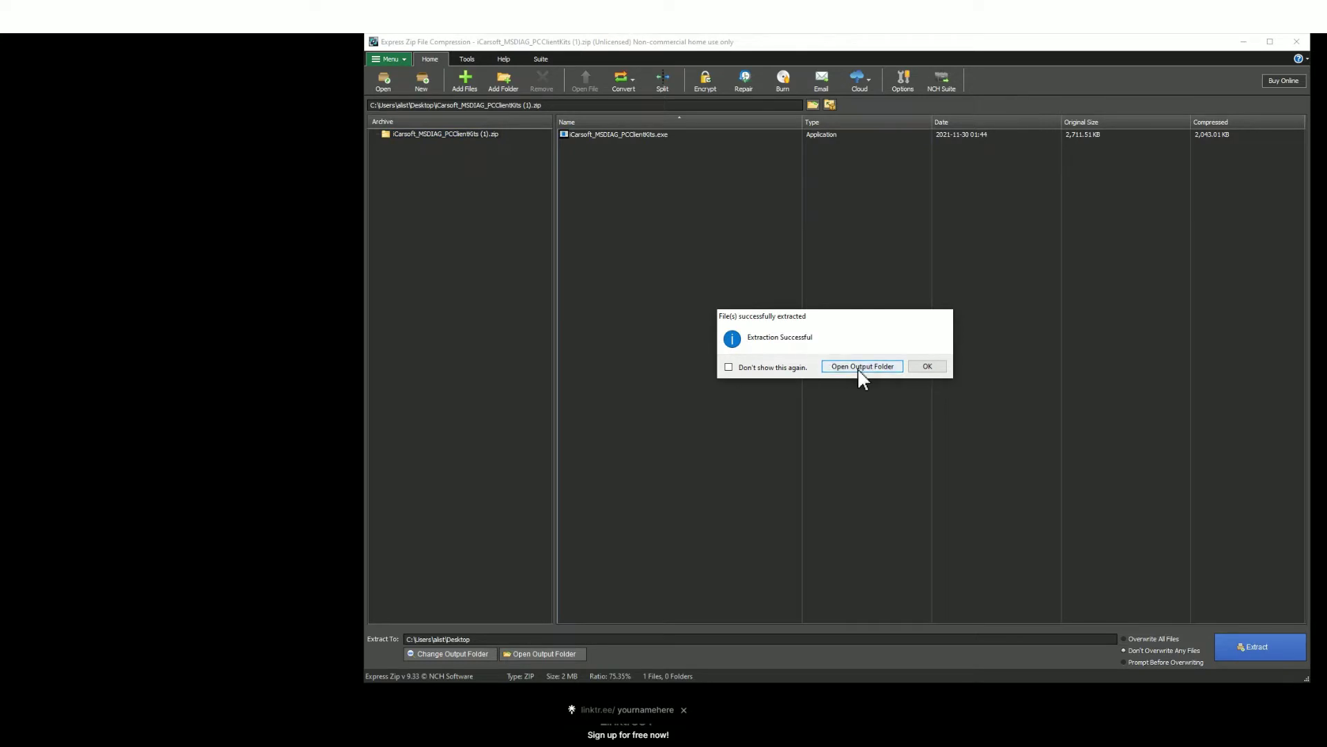
left_click(861, 366)
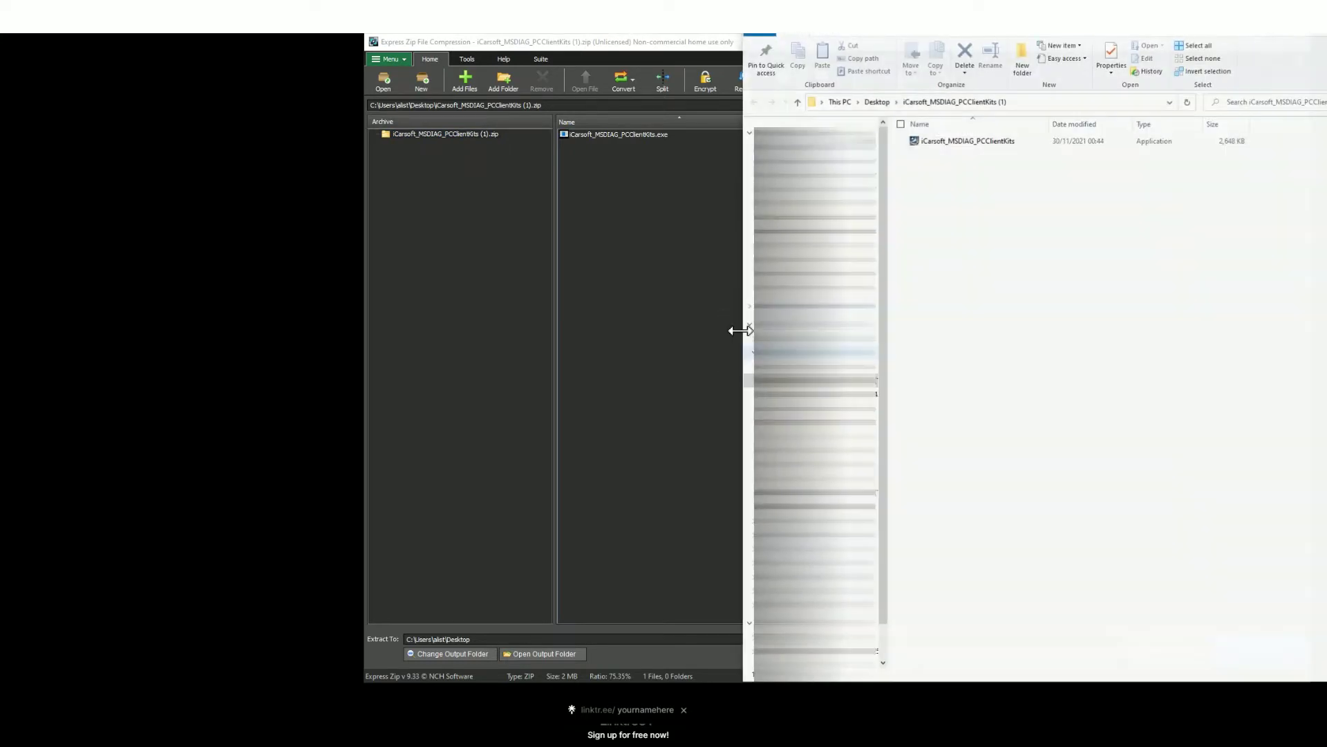
mouse_move(965, 140)
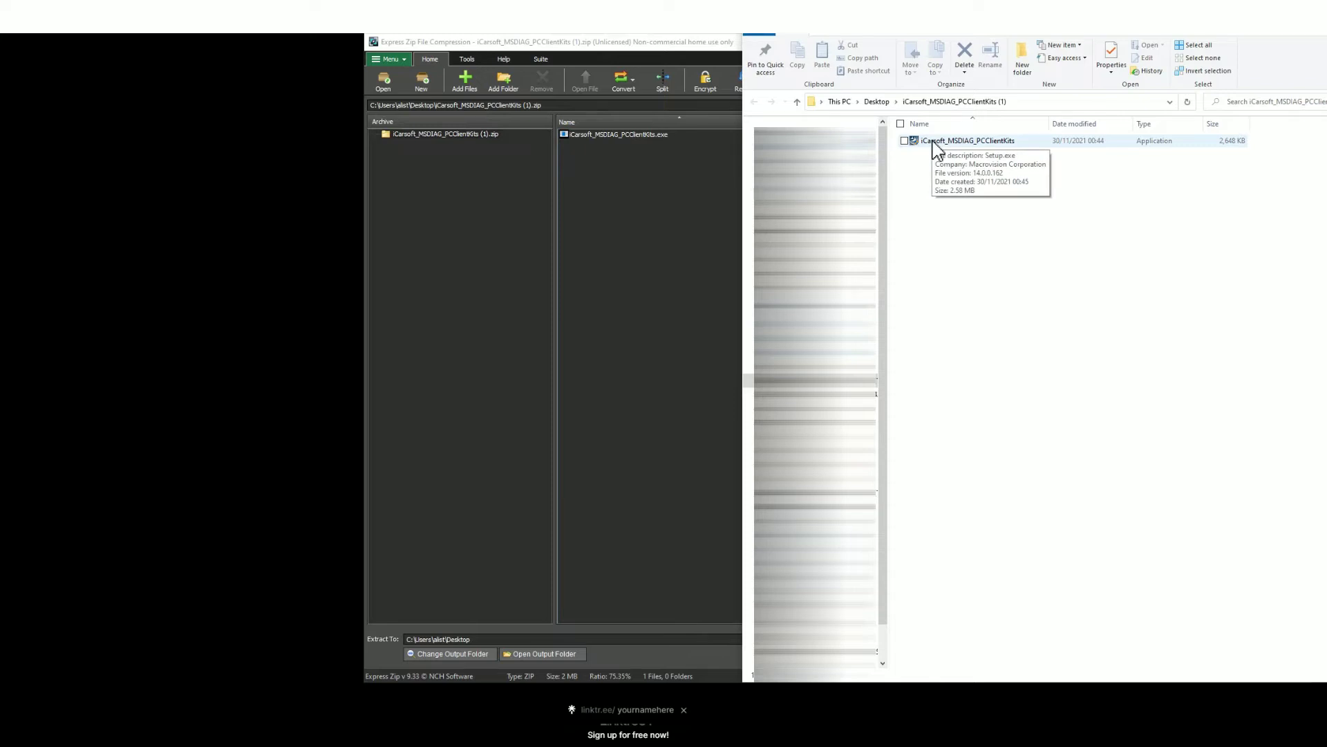
Install iCarsoft_MSDIAG_PCClientKits with the default install location and finish the installer
left_click(984, 150)
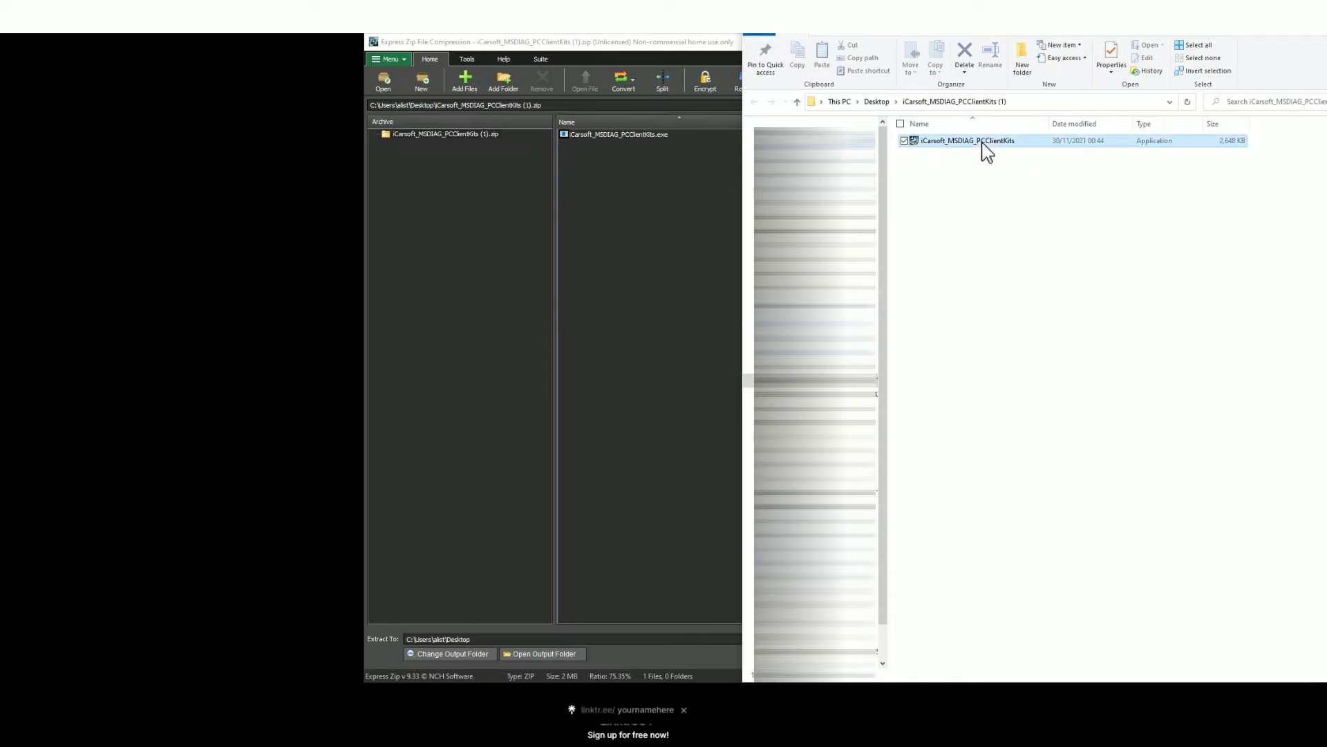
double_click(985, 150)
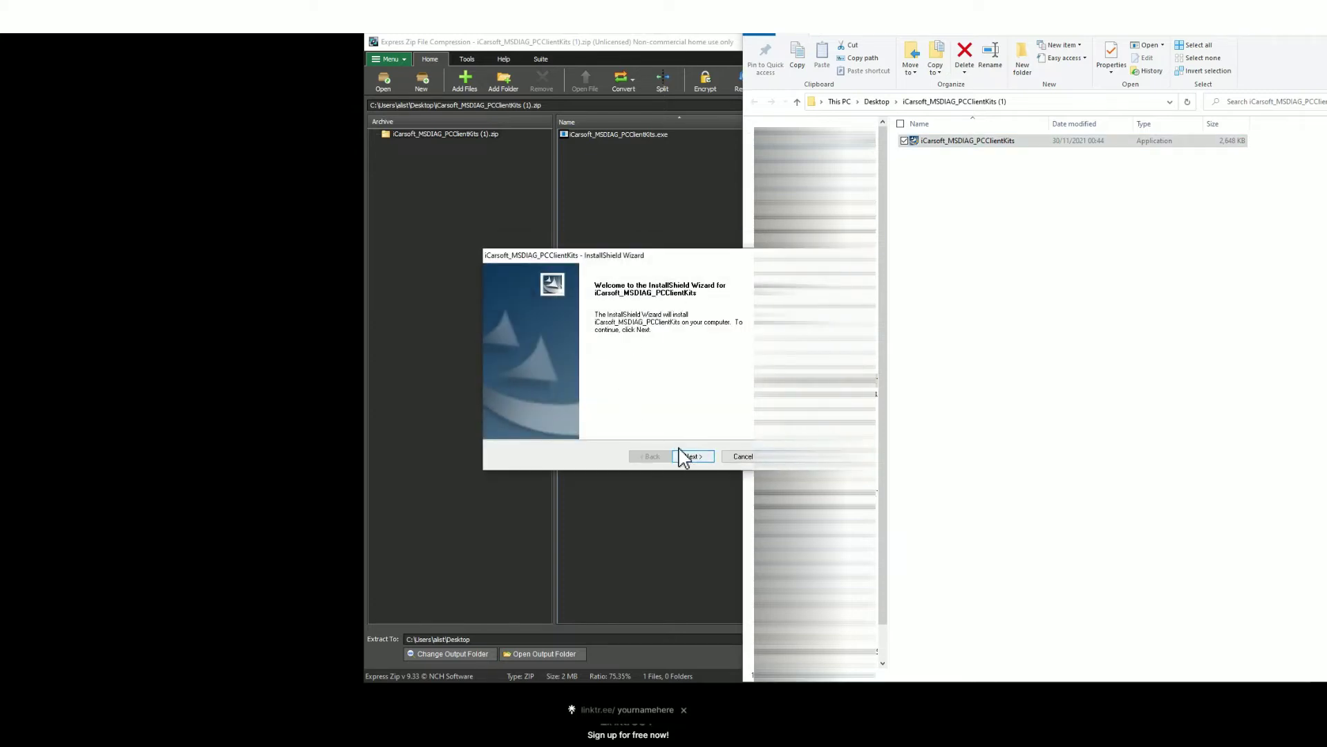
left_click(693, 459)
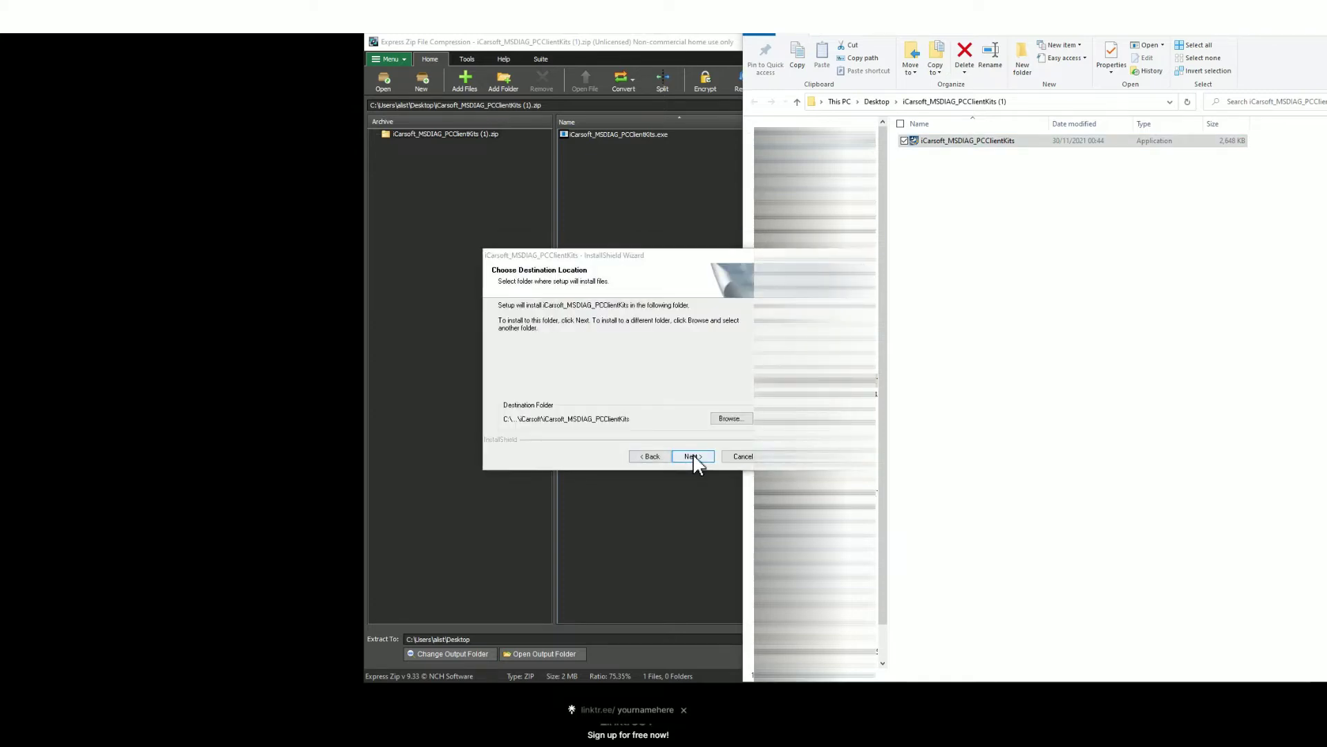
left_click(693, 454)
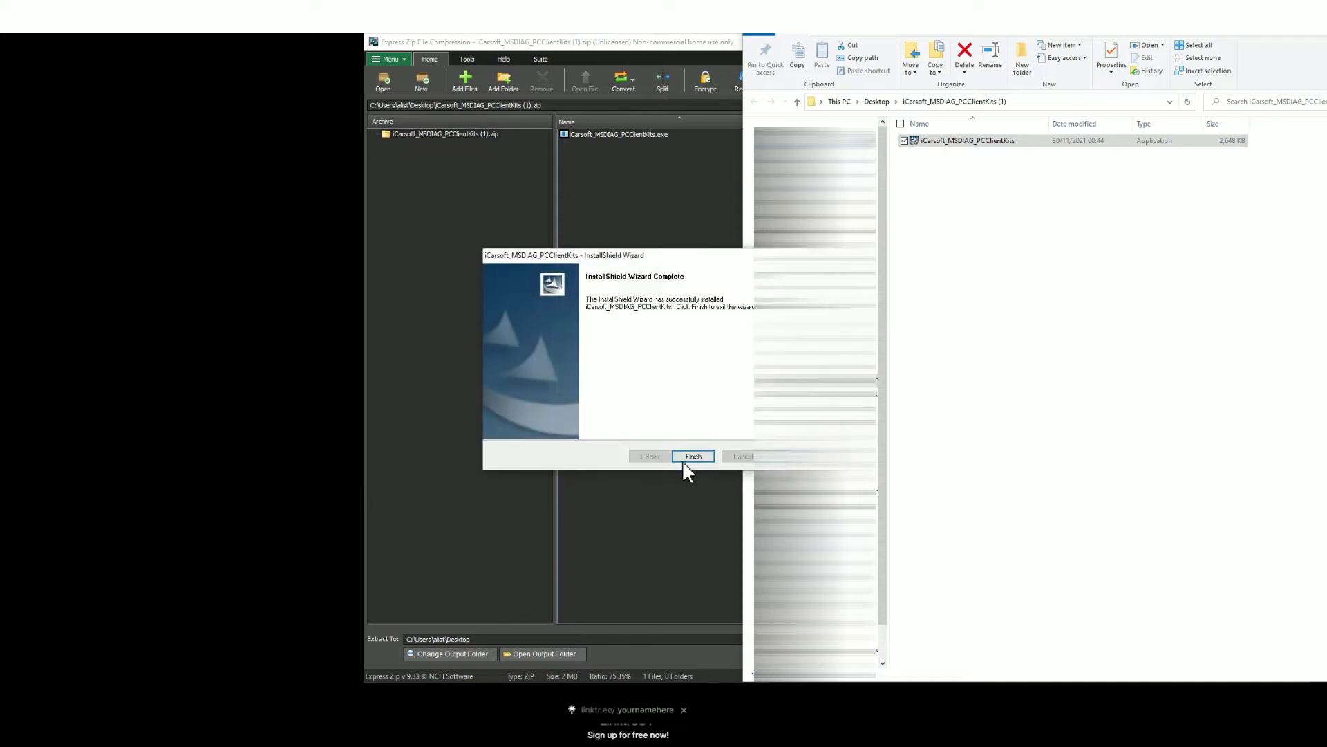
left_click(689, 457)
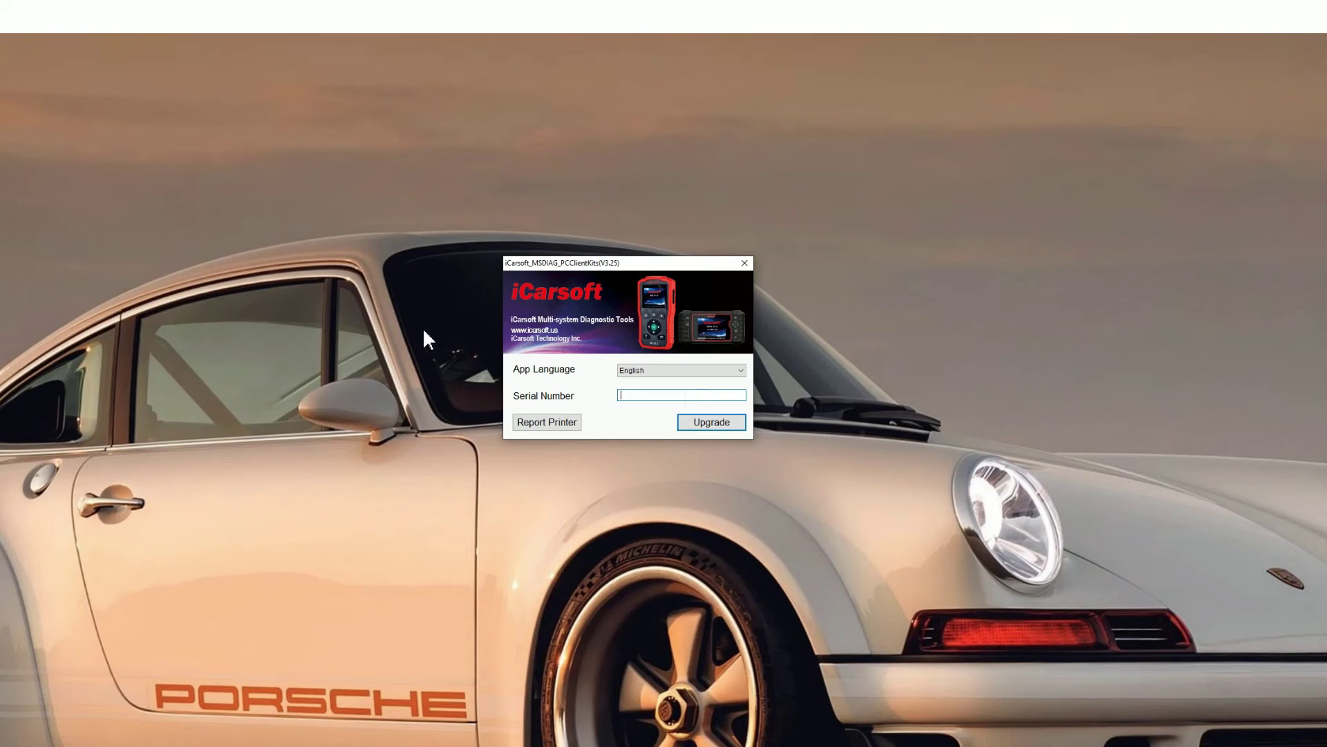
Enter the device serial number and register with the e-mail and UID code to start upgrading
left_click(641, 392)
left_click(727, 426)
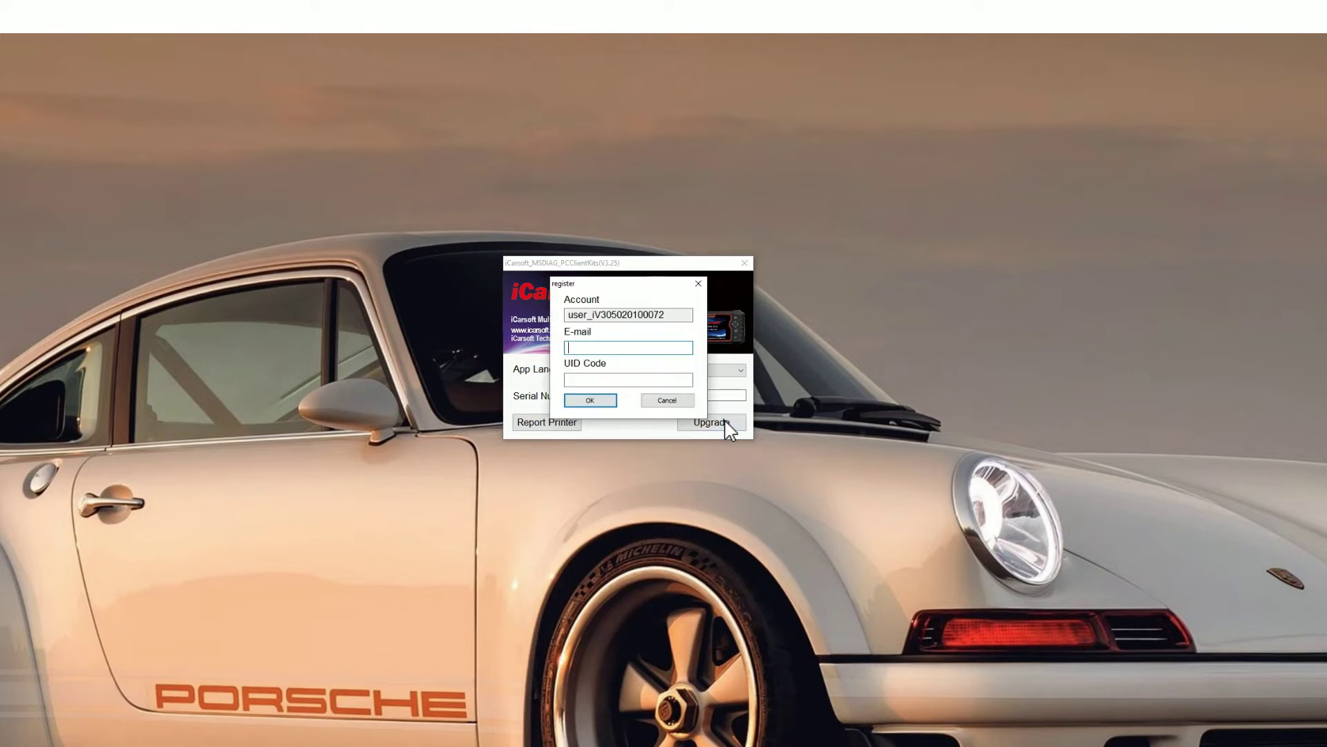
key("ctrl+v")
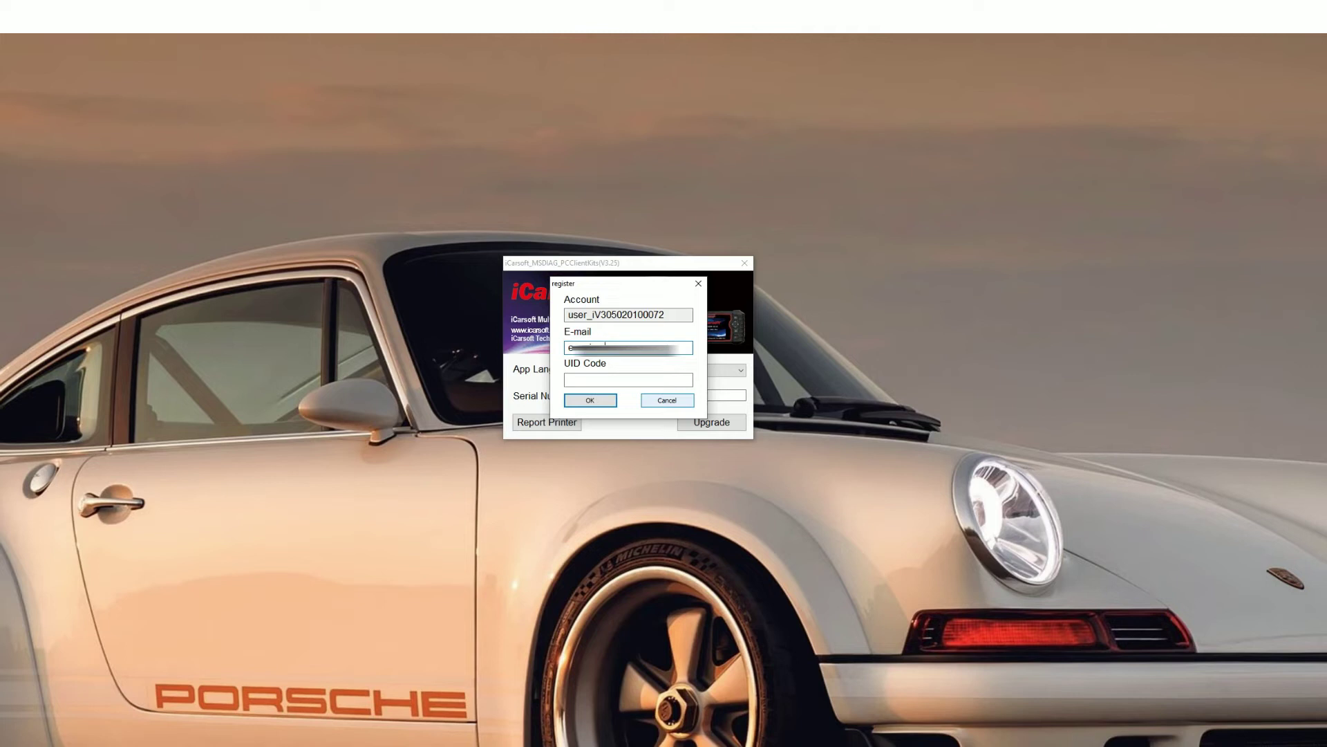
type(".com")
left_click(658, 381)
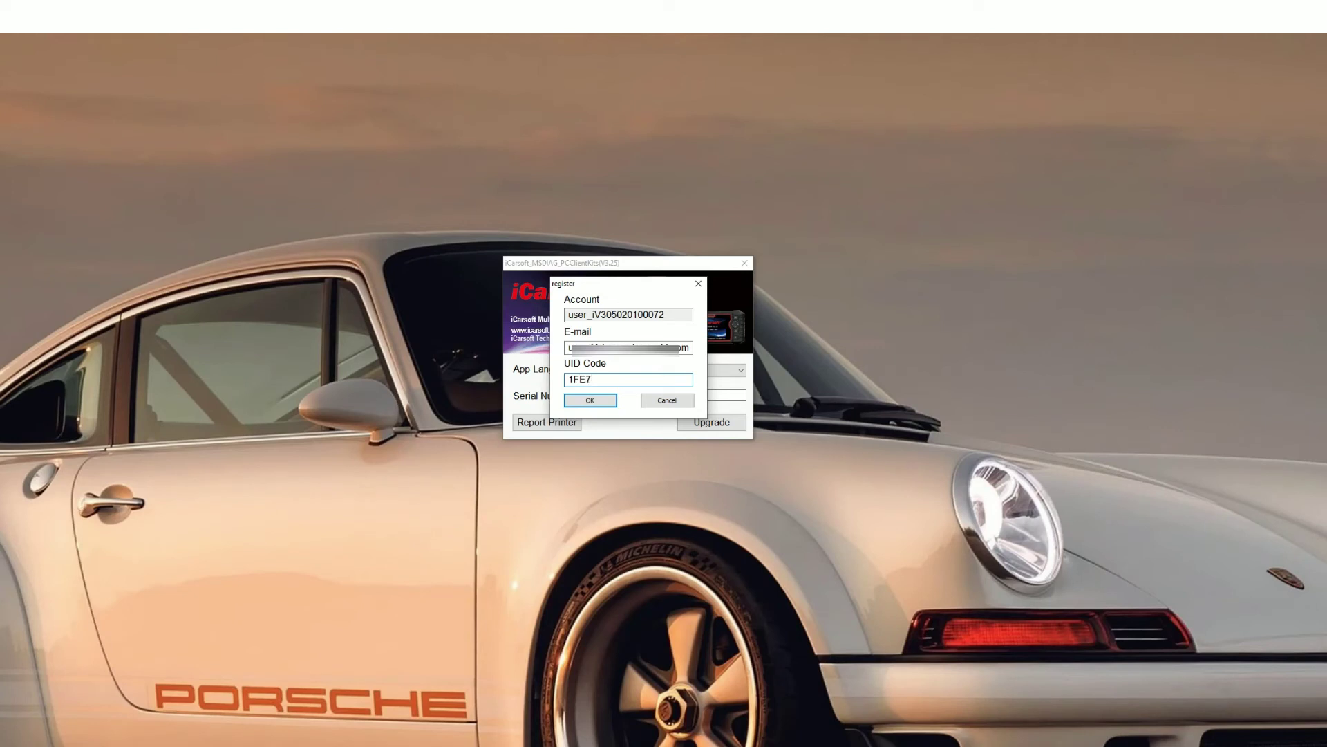
left_click(595, 402)
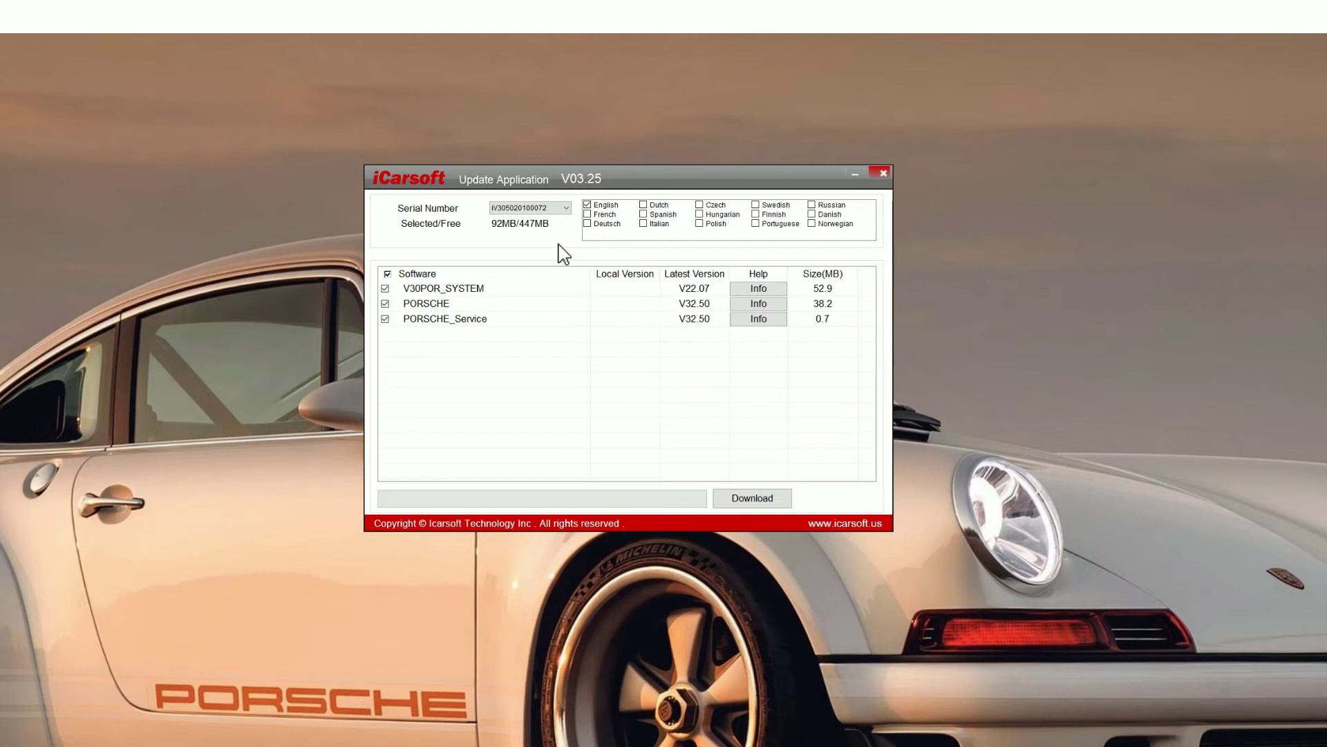
Download the Porsche software updates, agreeing to clear the TF card
left_click(763, 497)
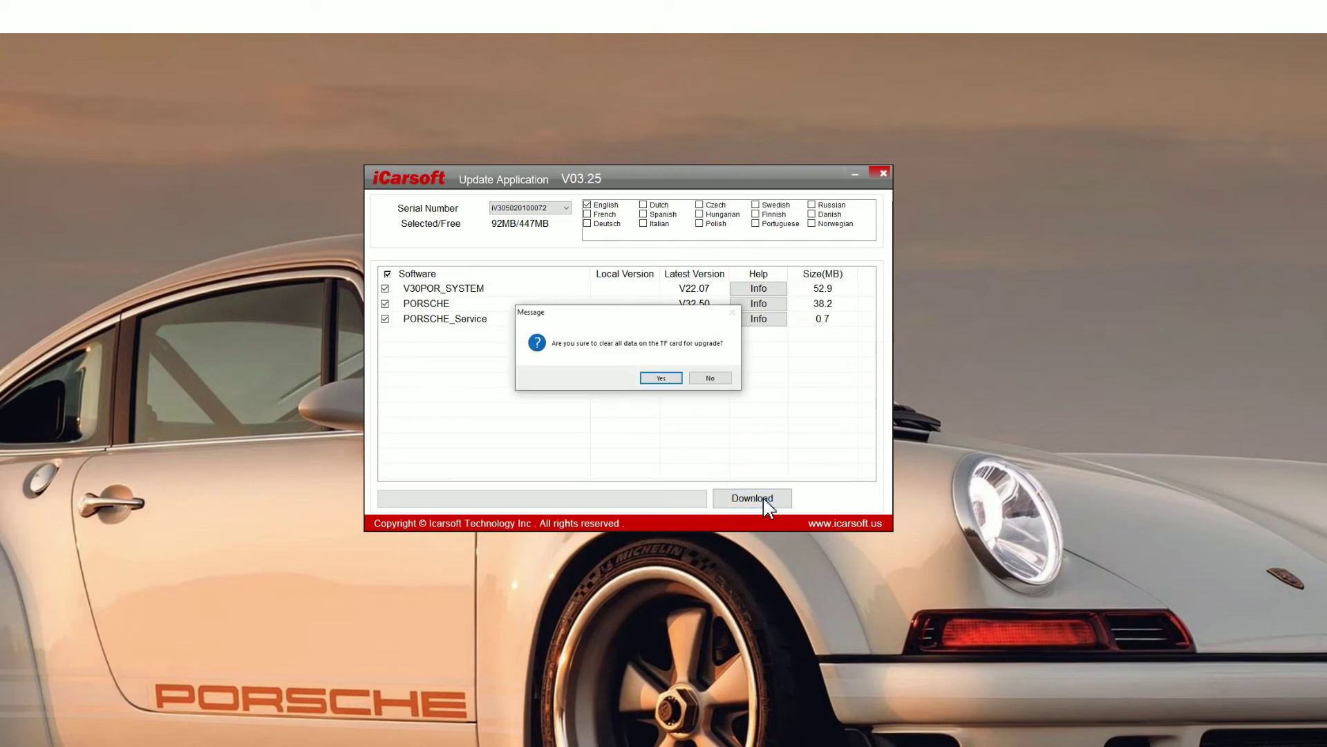
left_click(659, 380)
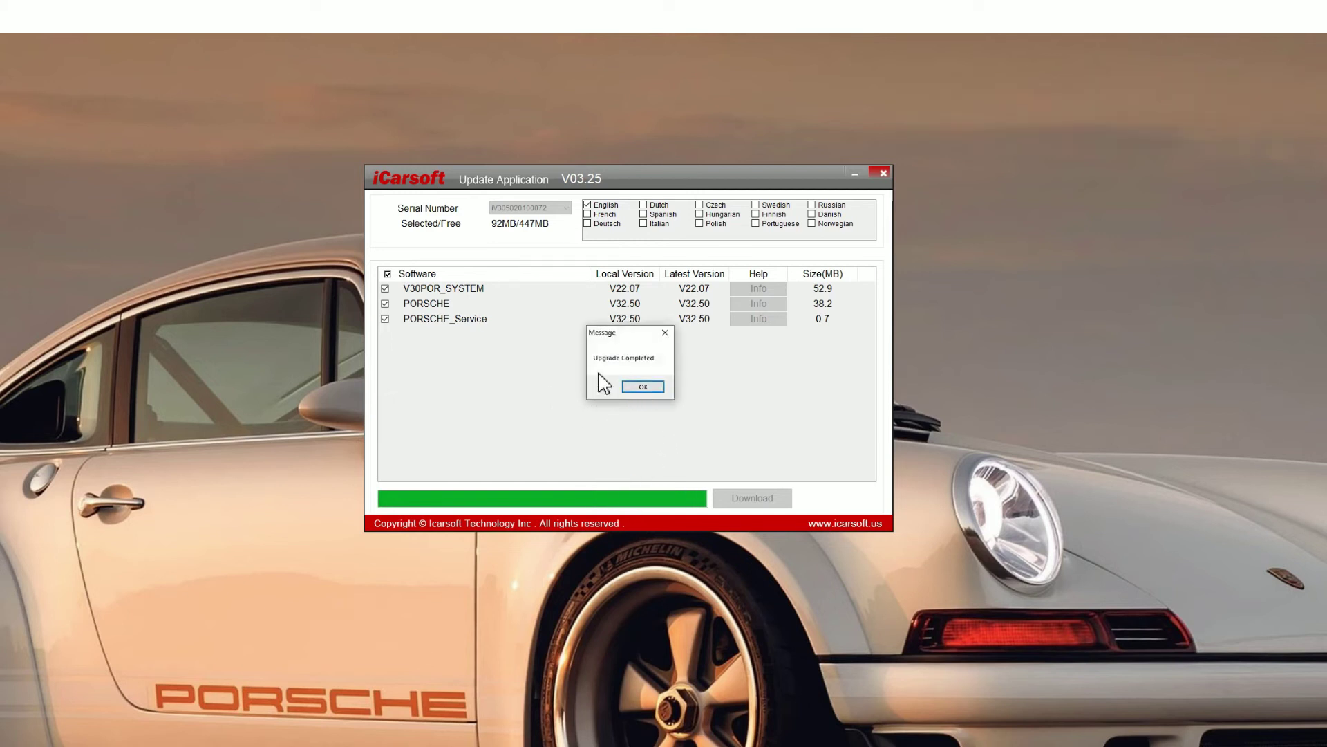
Acknowledge 'Upgrade Completed!' and close the Update Application window
left_click(643, 386)
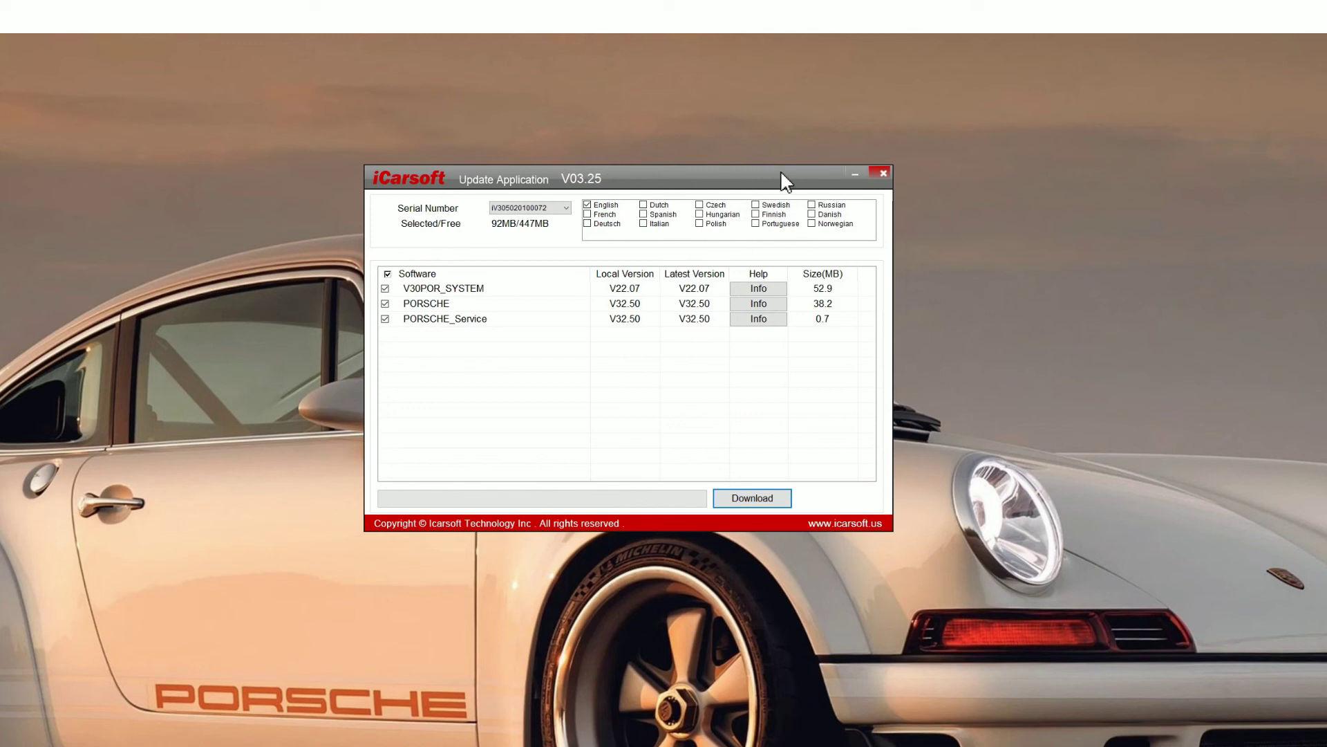
left_click(884, 174)
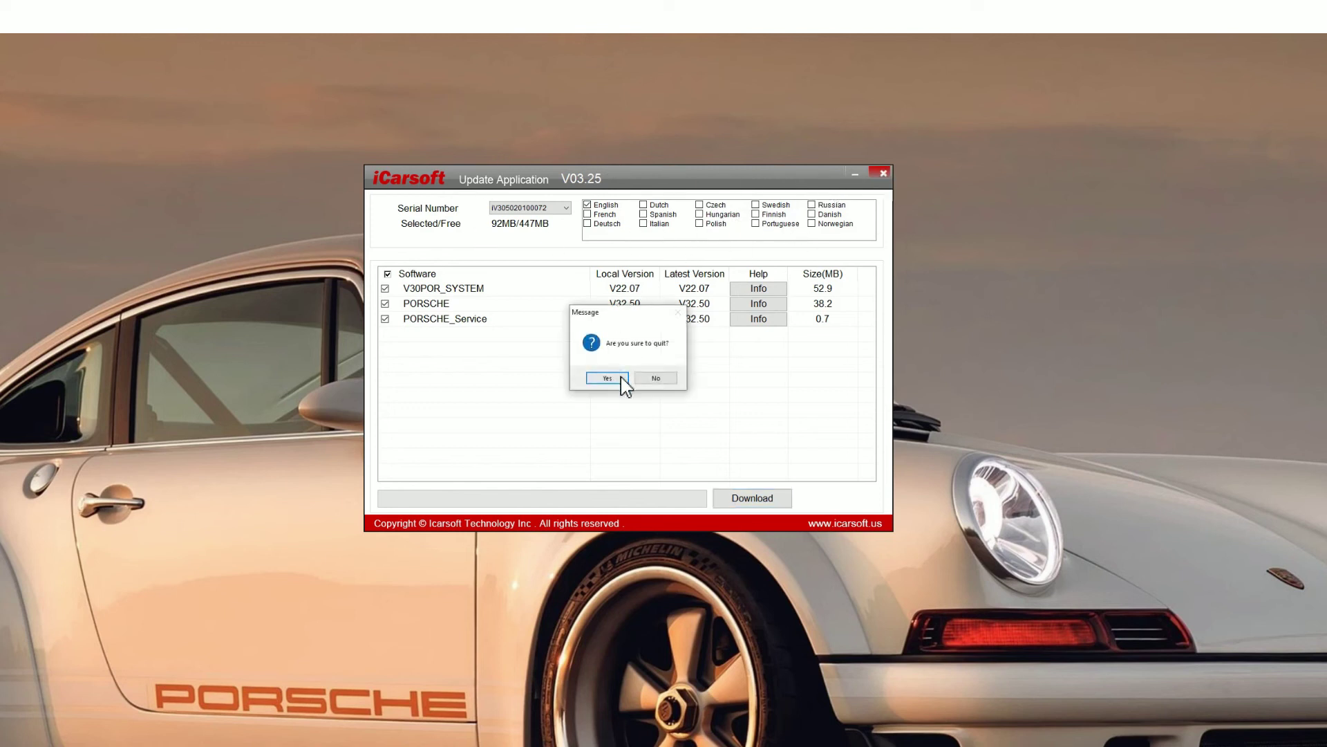